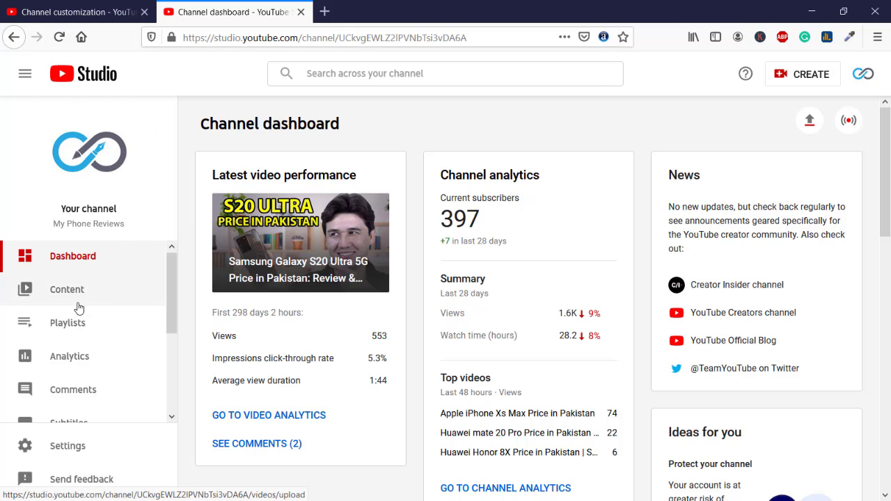
Step: Open the Channel customization page and dismiss the new customization announcement
scroll(79, 306, down, 1)
scroll(79, 306, down, 3)
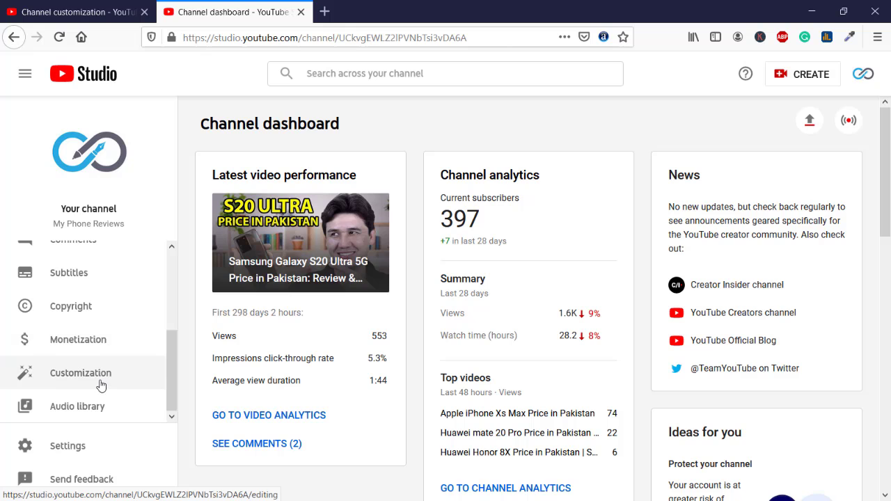
click(101, 385)
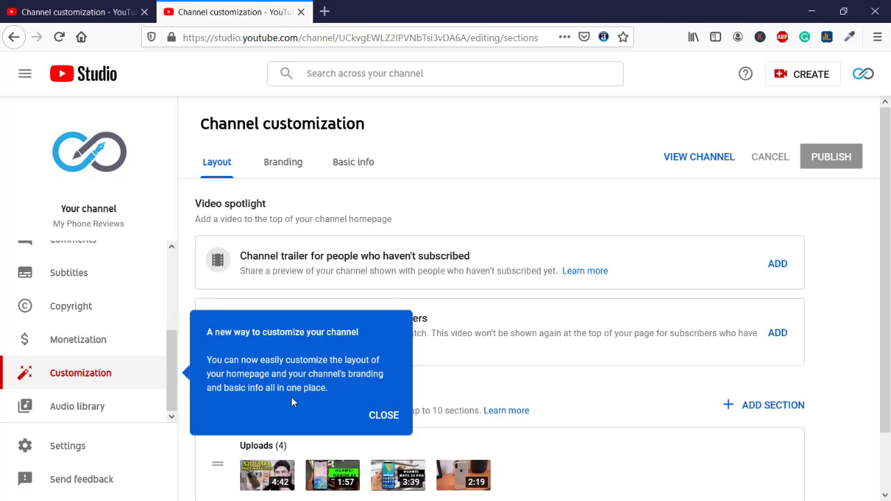
click(390, 415)
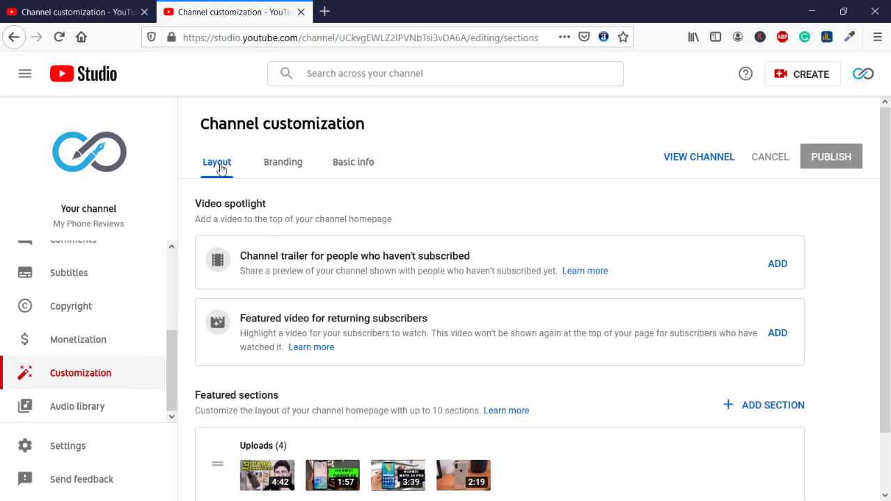
scroll(253, 251, down, 2)
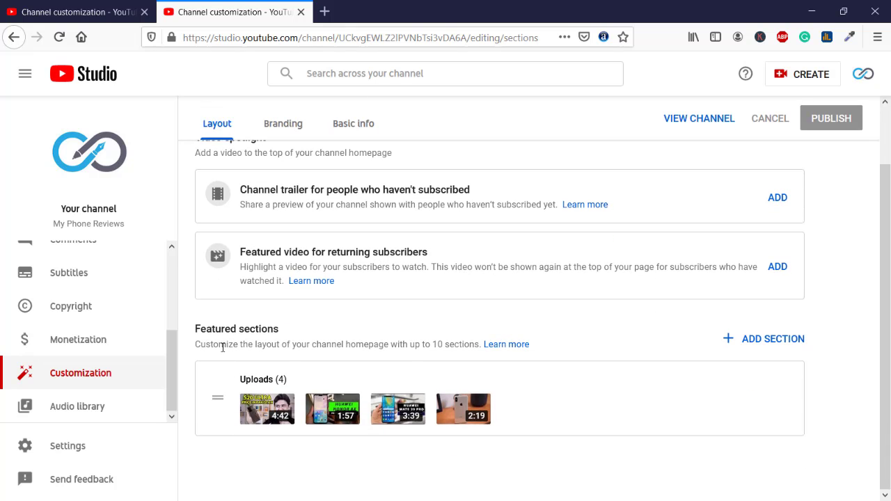
scroll(537, 360, up, 2)
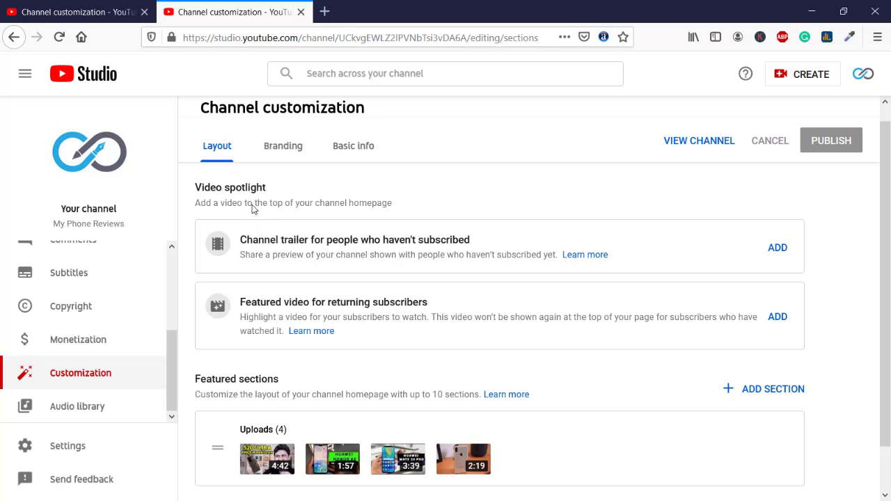
Step: Review the Branding tab's profile picture, banner and watermark settings
click(289, 147)
scroll(257, 273, down, 1)
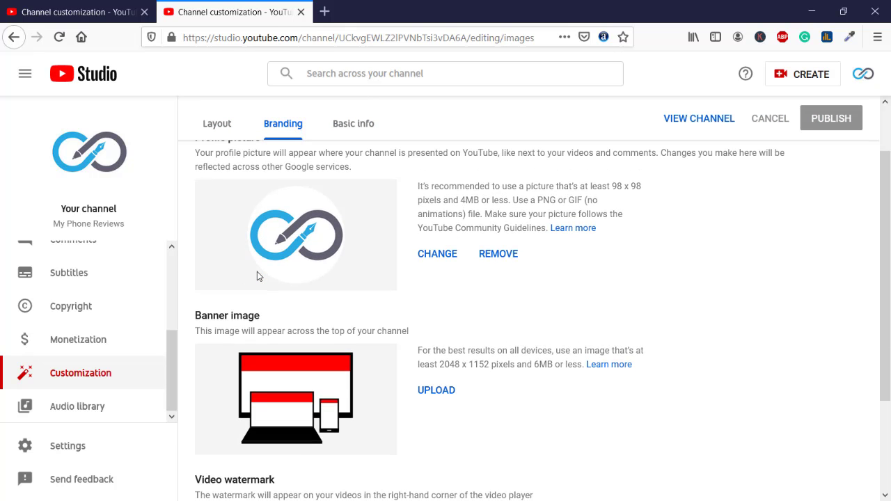
scroll(273, 264, up, 1)
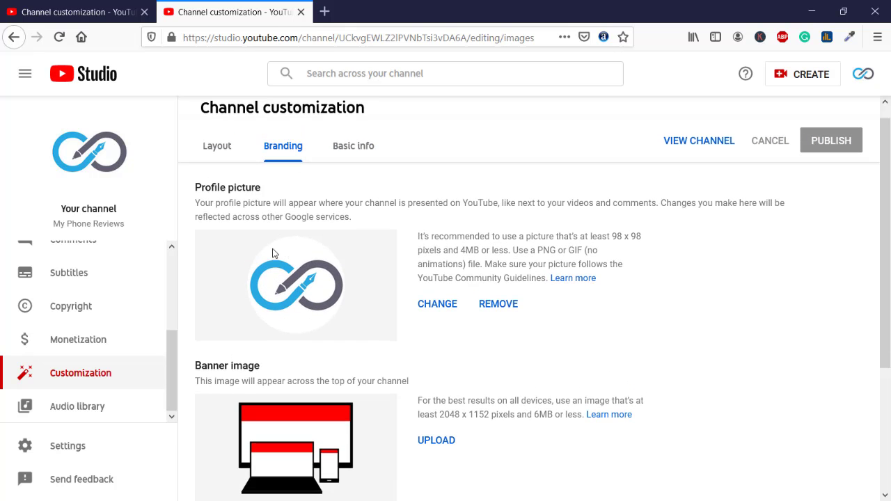
scroll(280, 220, down, 3)
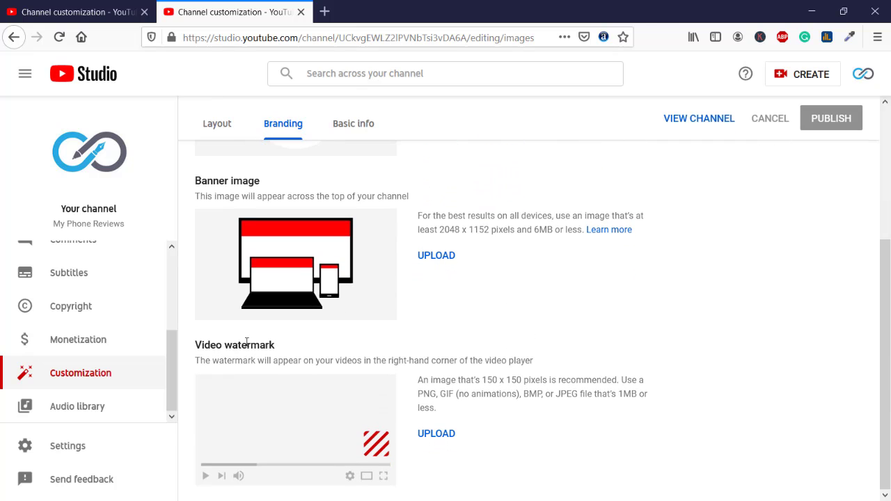
scroll(246, 342, up, 3)
Step: Show the standard channel URL under Basic info, comparing it with another channel's custom URL
click(354, 171)
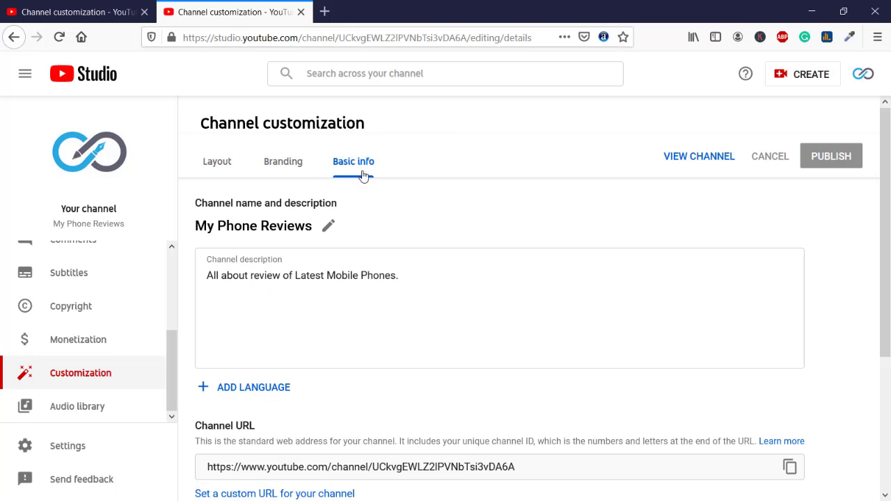
scroll(221, 252, down, 3)
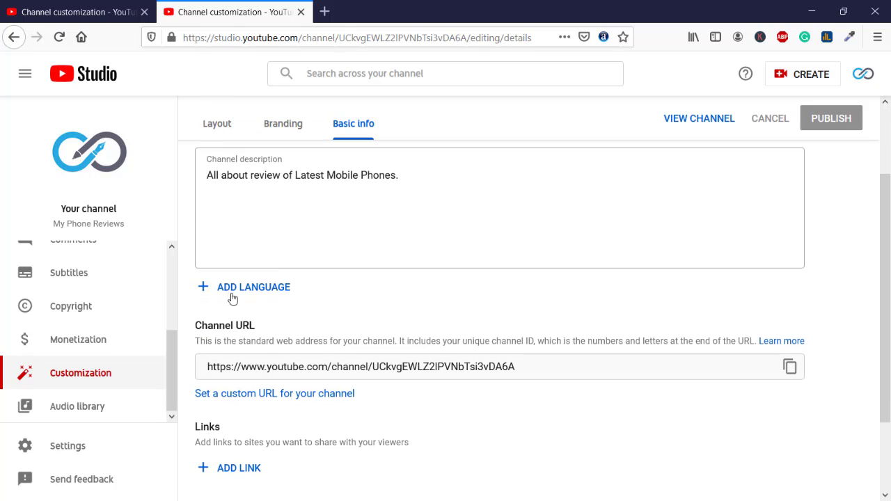
triple_click(515, 368)
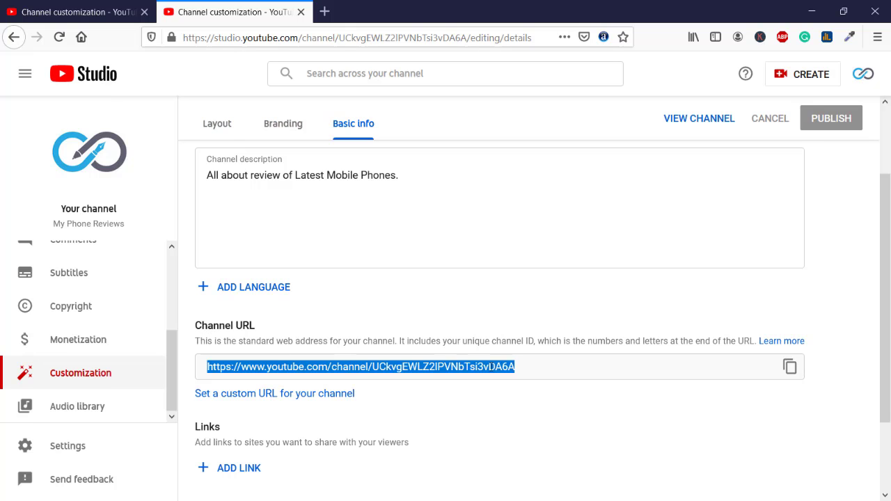
click(547, 424)
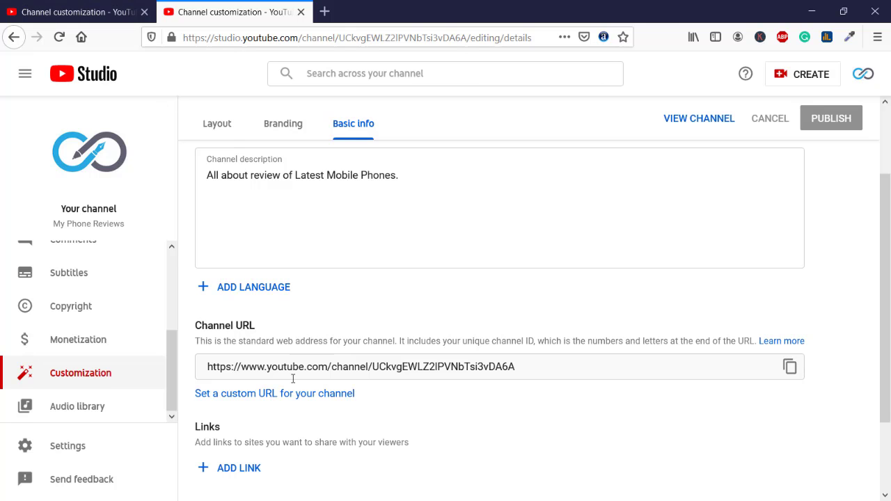
click(106, 15)
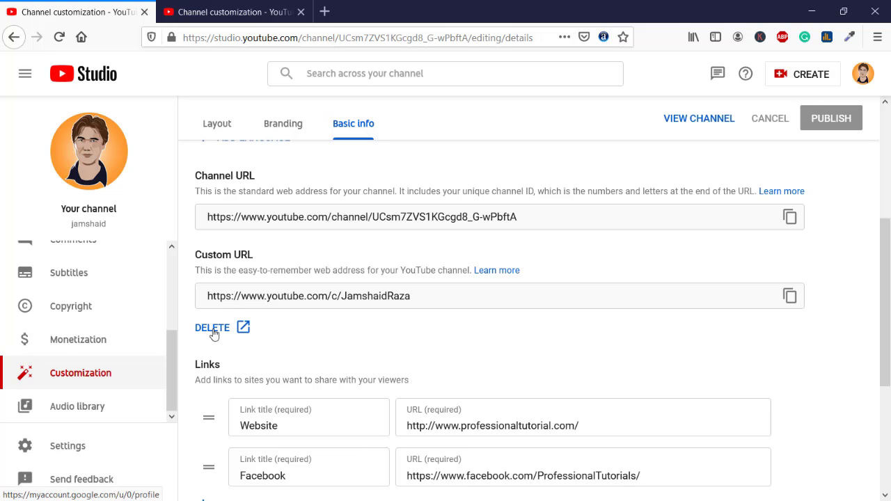
click(244, 14)
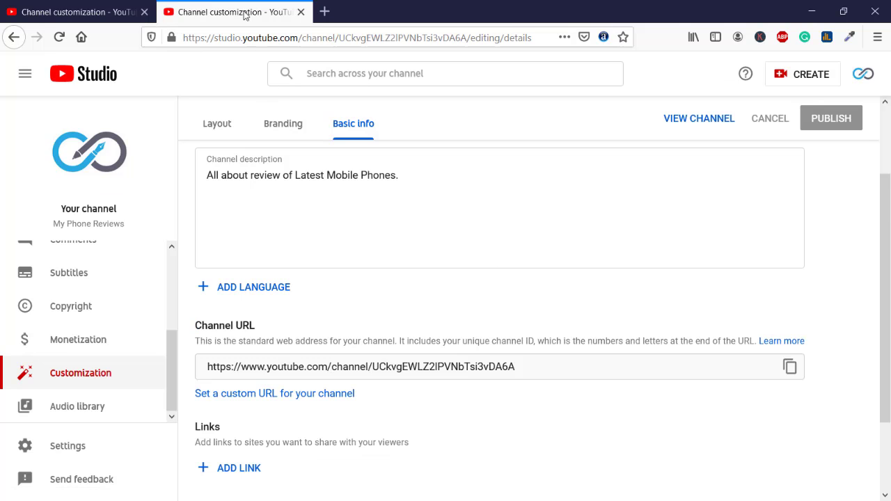
Step: Choose the custom URL youtube.com/c/MyPhoneReviews with the add-letters option, leaving no suffix
click(252, 400)
scroll(291, 364, down, 2)
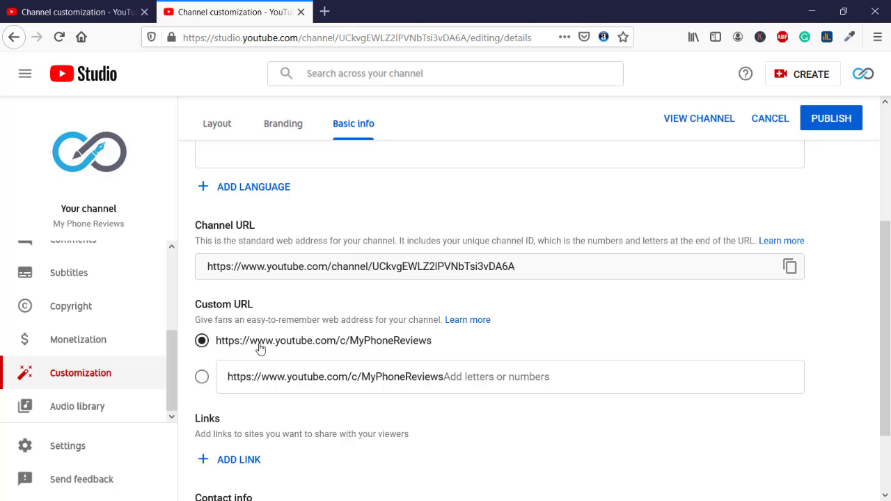
drag(54, 224, 120, 224)
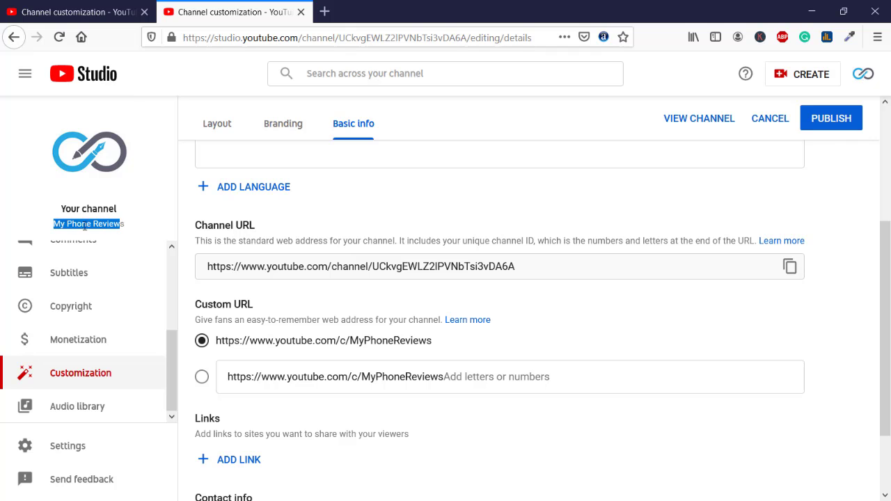
click(139, 231)
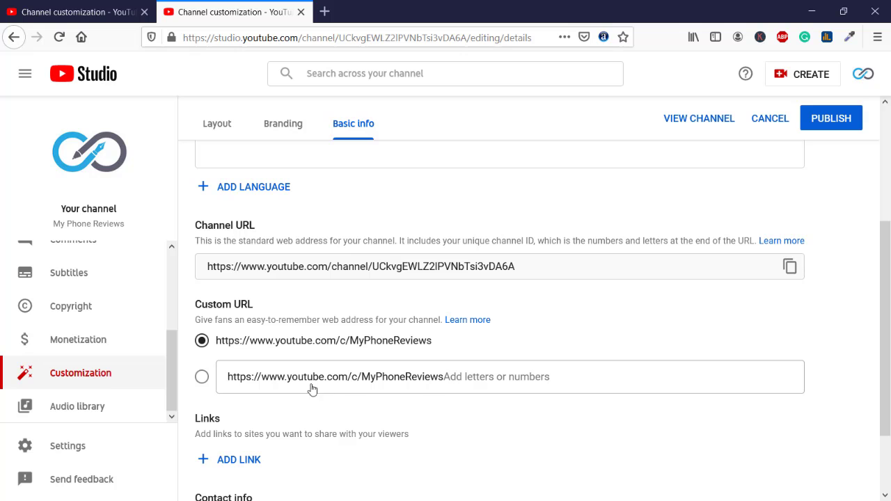
click(471, 378)
text(12)
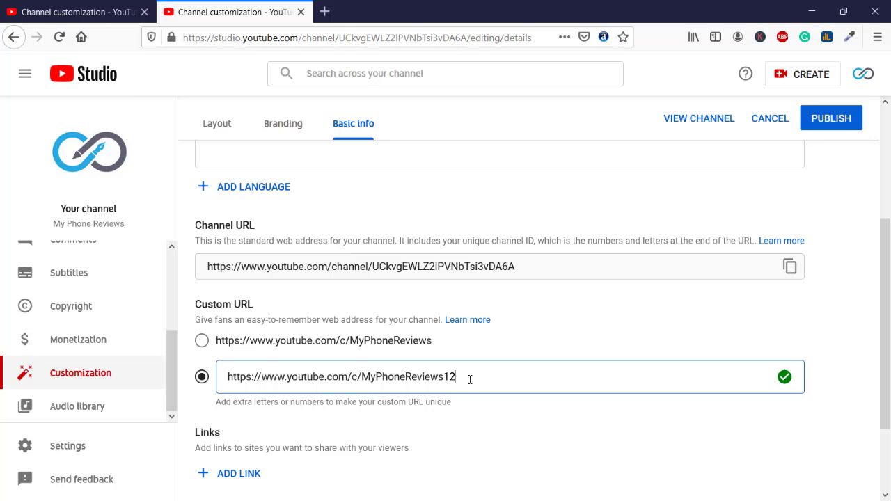
key(BackSpace)
key(BackSpace)
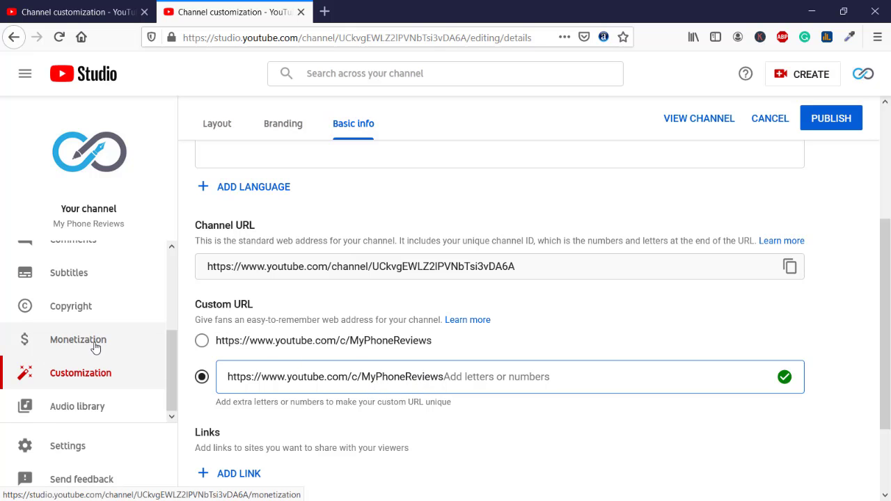
Step: Open Manage YouTube account in a new tab from Settings > Channel > Advanced settings
click(103, 451)
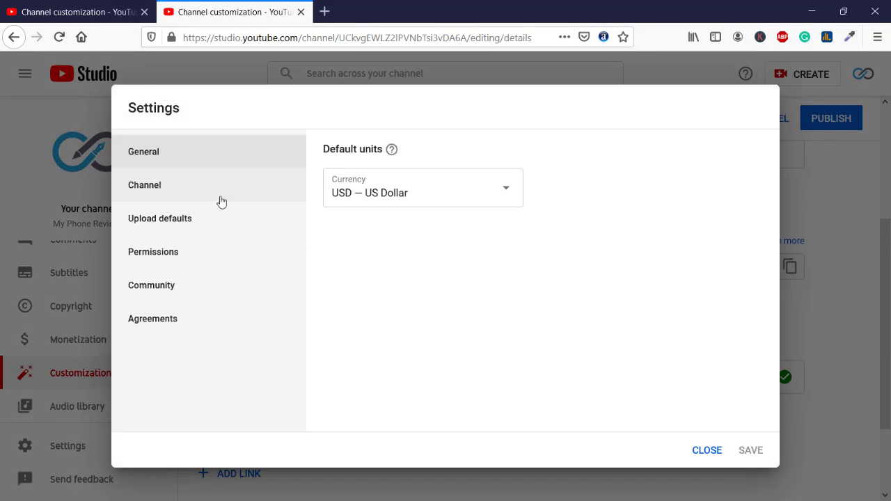
click(175, 194)
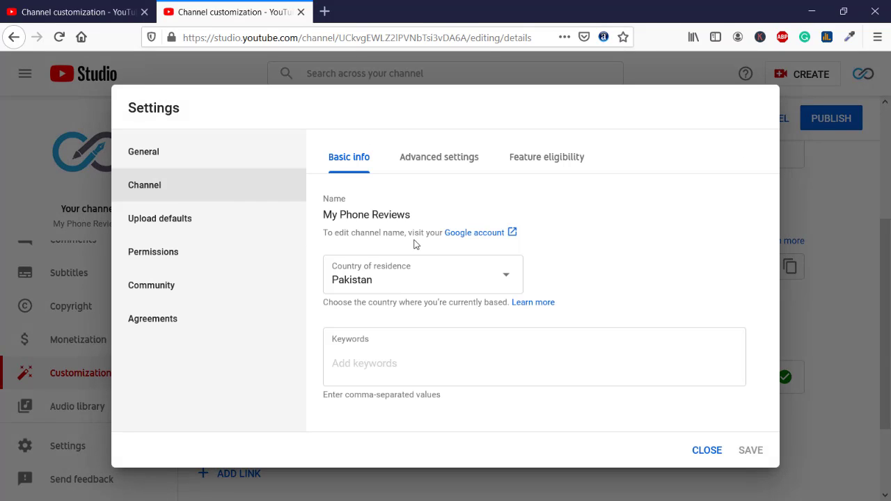
click(439, 156)
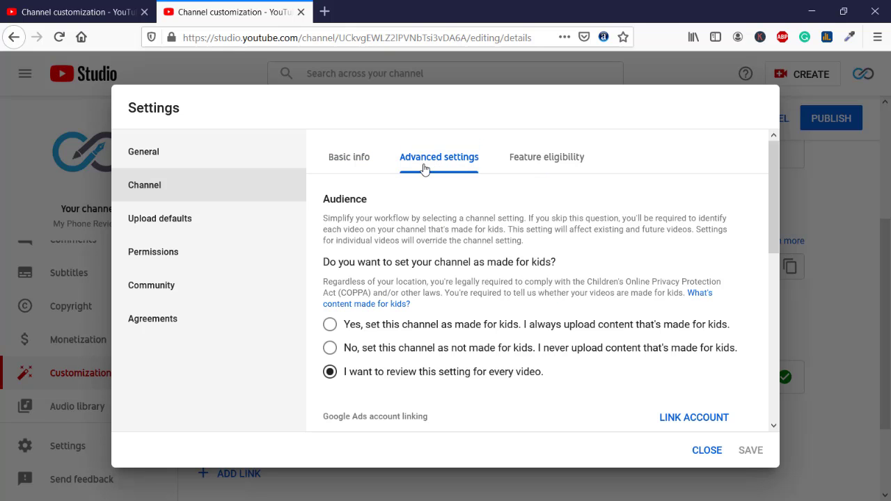
scroll(383, 355, down, 10)
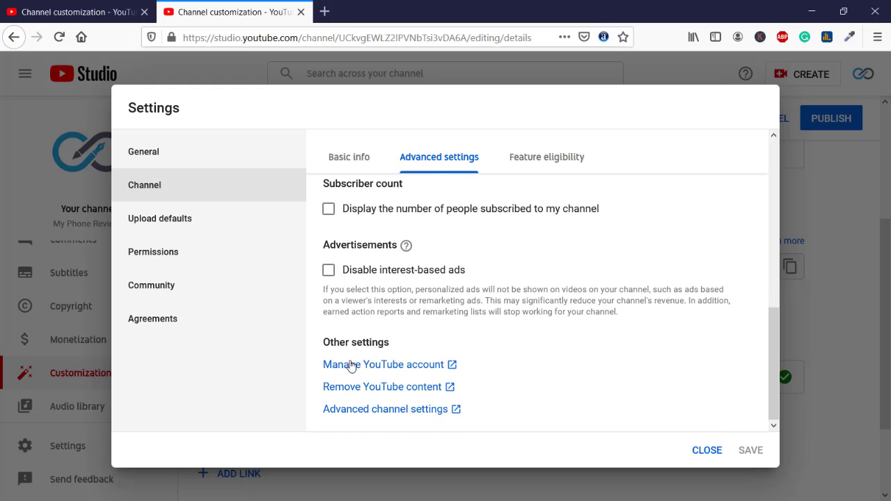
click(348, 365)
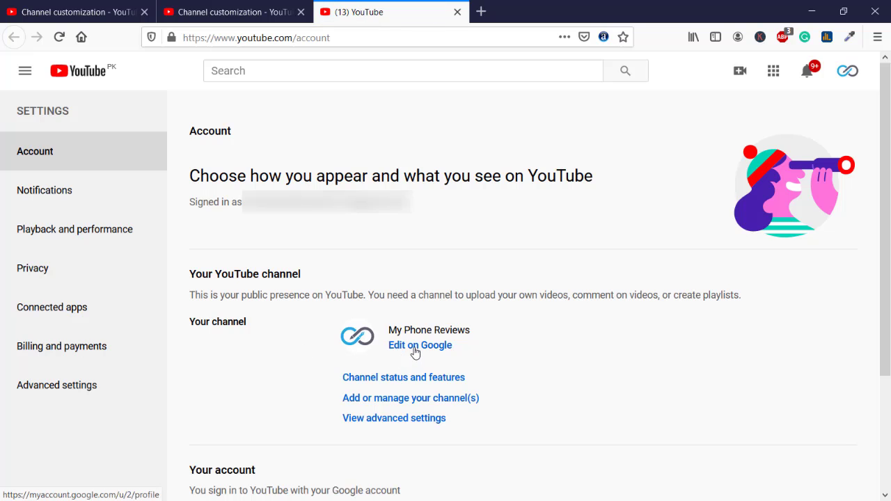
Step: Open the Google account name editor and select the First name 'My Phone Reviews'
click(414, 353)
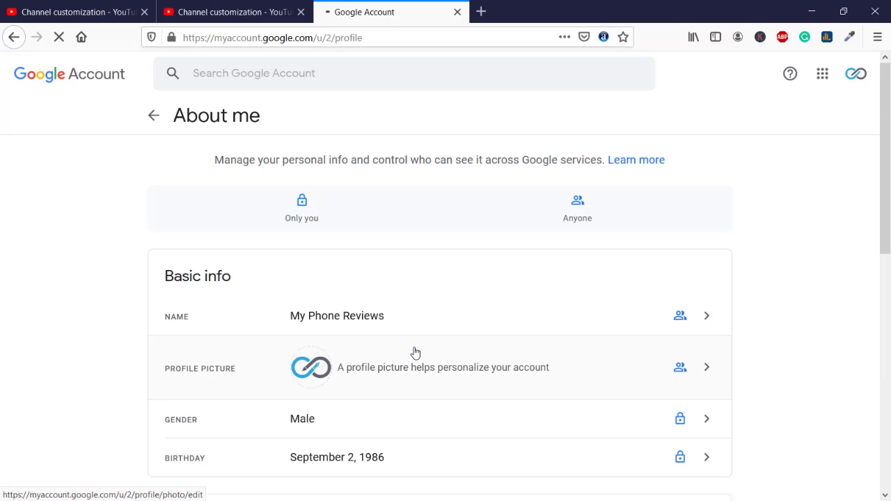
scroll(302, 300, down, 2)
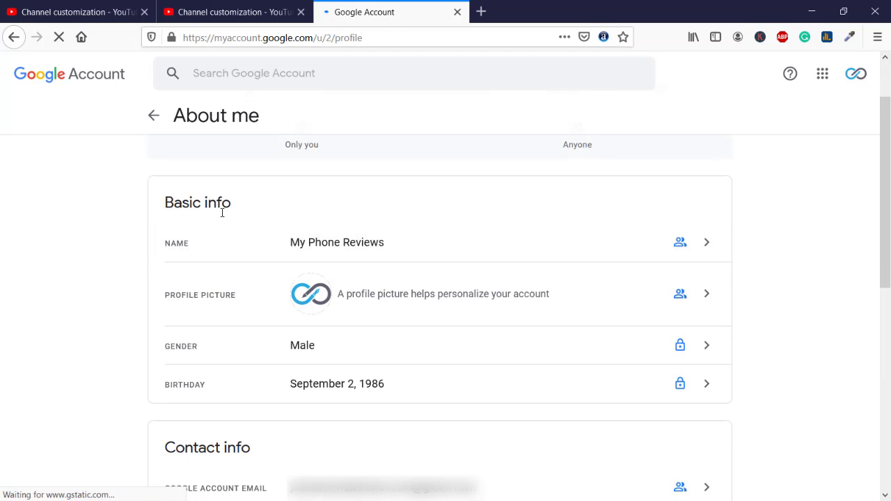
click(584, 249)
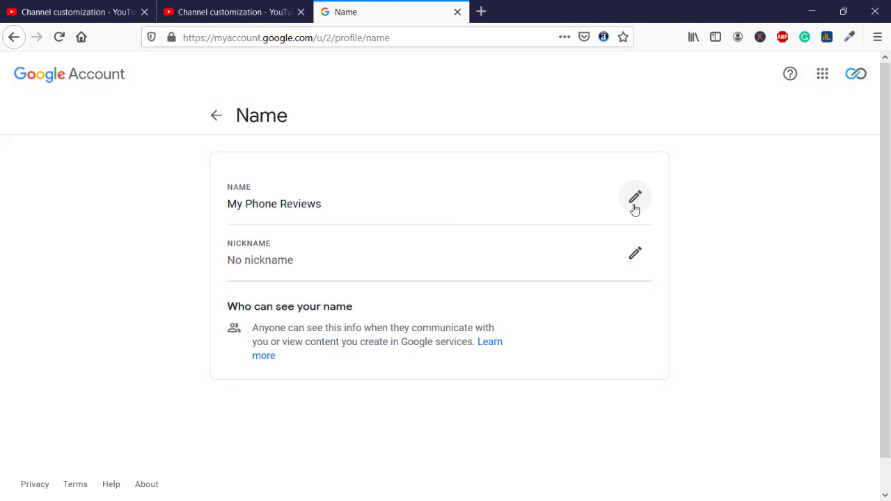
click(636, 201)
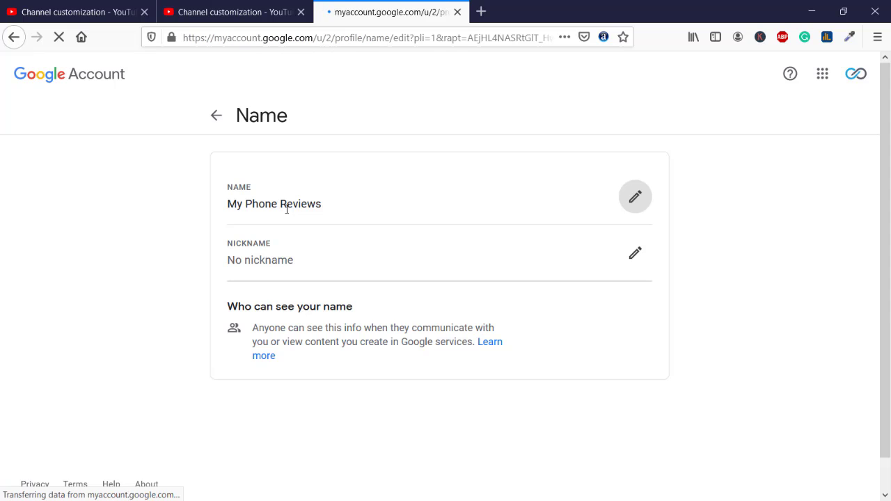
click(225, 15)
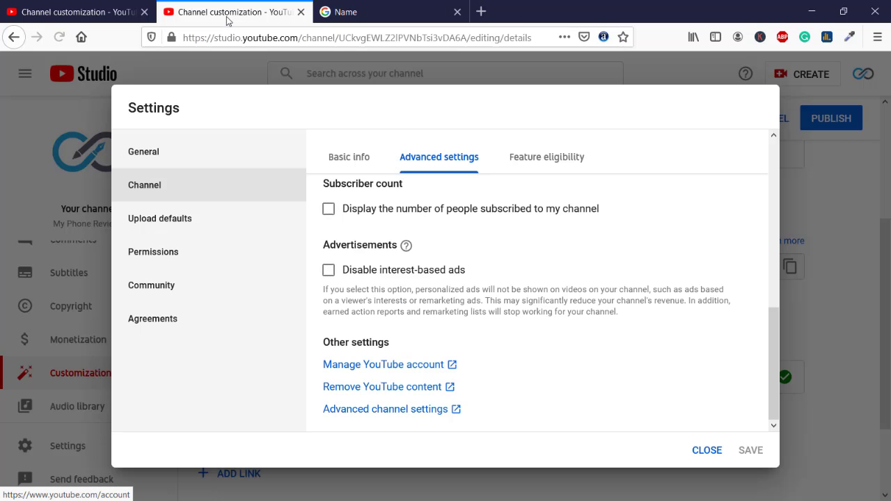
click(347, 13)
drag(334, 191, 238, 188)
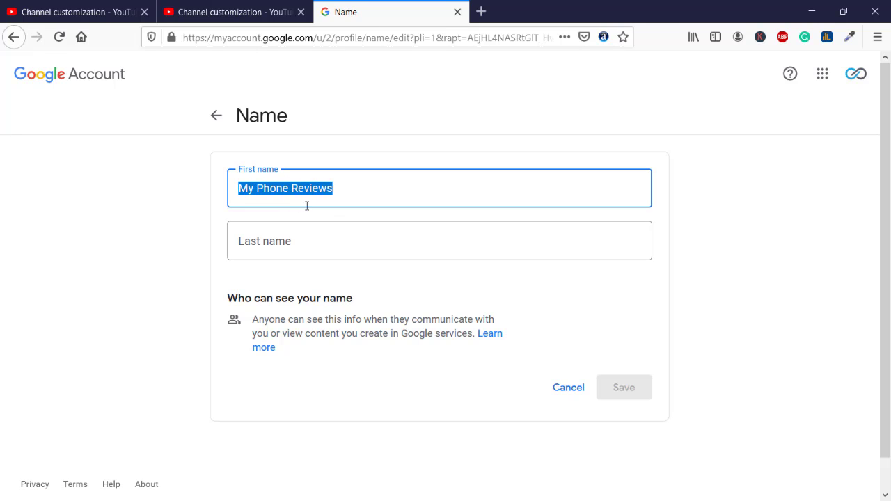
Step: Change the account's first name to 'phone' and save it
text(phone)
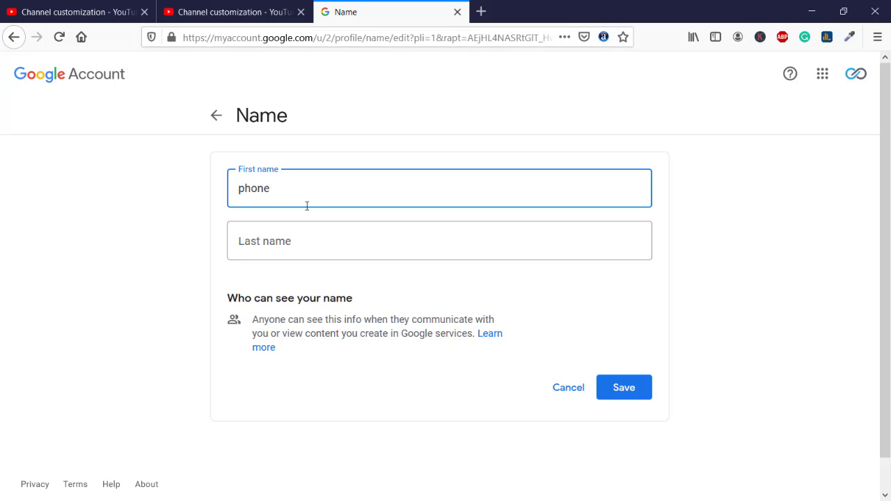
text(reviews)
key(BackSpace)
key(BackSpace)
key(BackSpace)
key(BackSpace)
key(BackSpace)
click(623, 391)
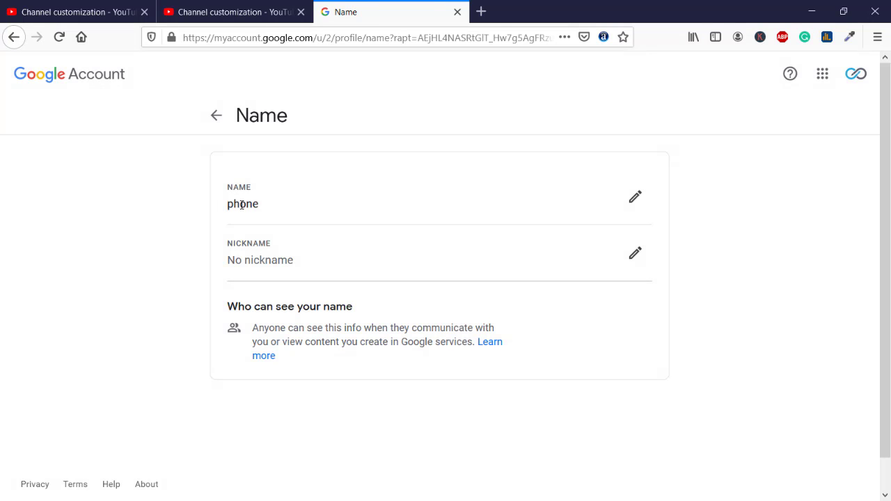
Step: Close Settings, reload Basic info, and enter the custom URL phonereviews, which is flagged not unique
click(248, 20)
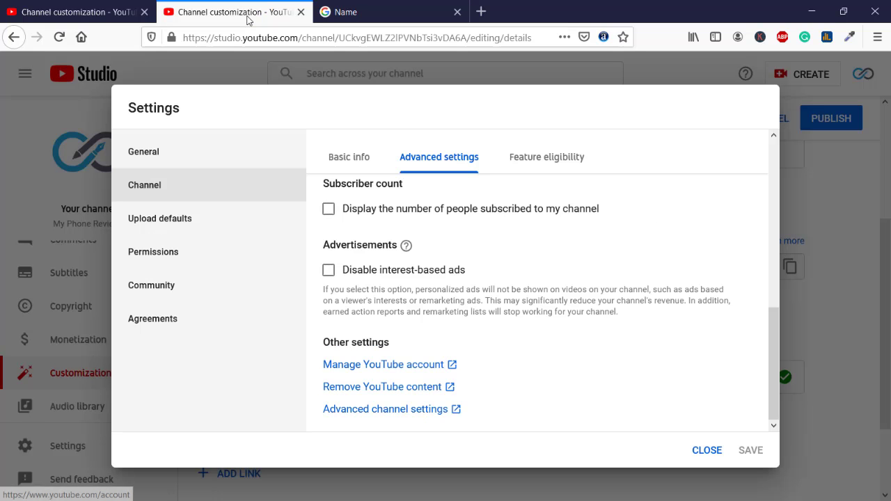
click(708, 451)
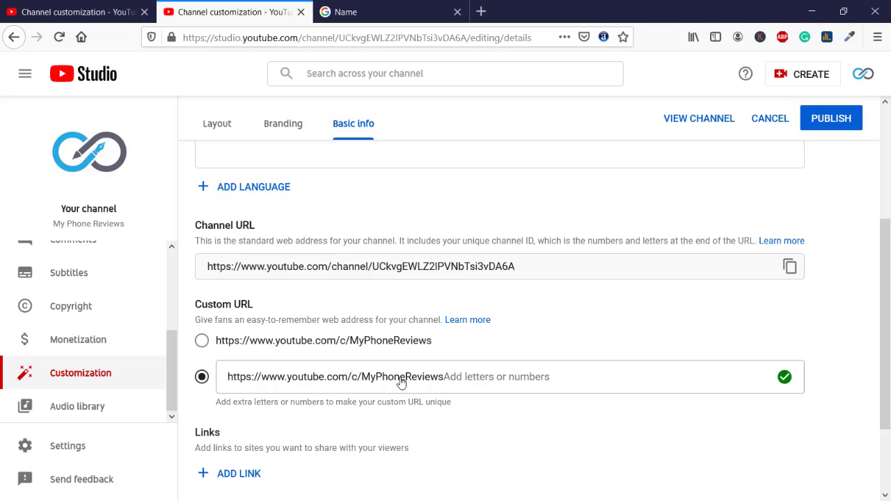
click(60, 38)
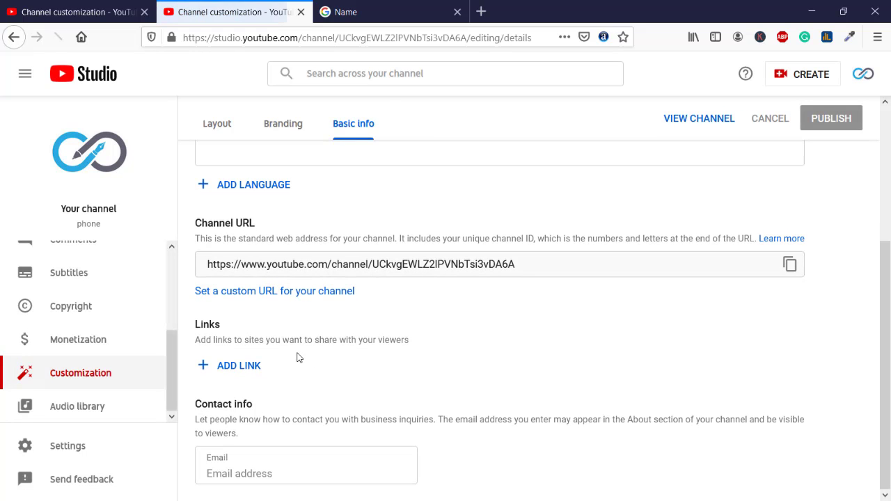
click(230, 293)
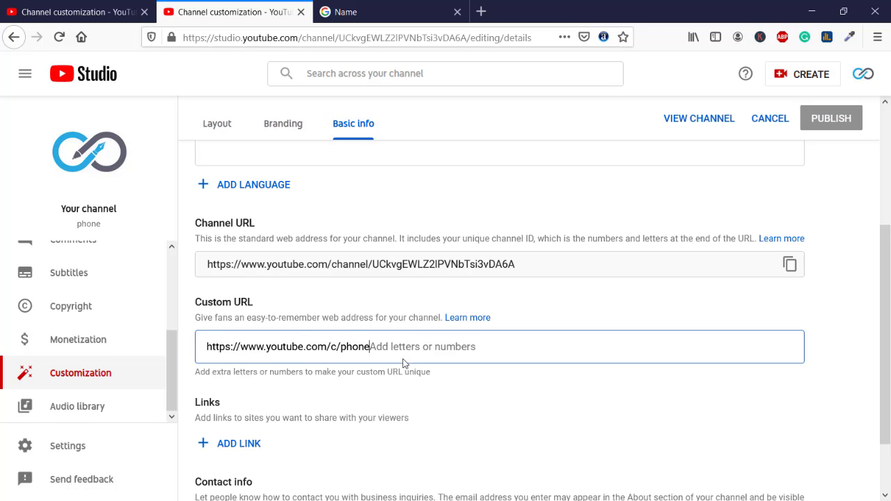
text(reviews)
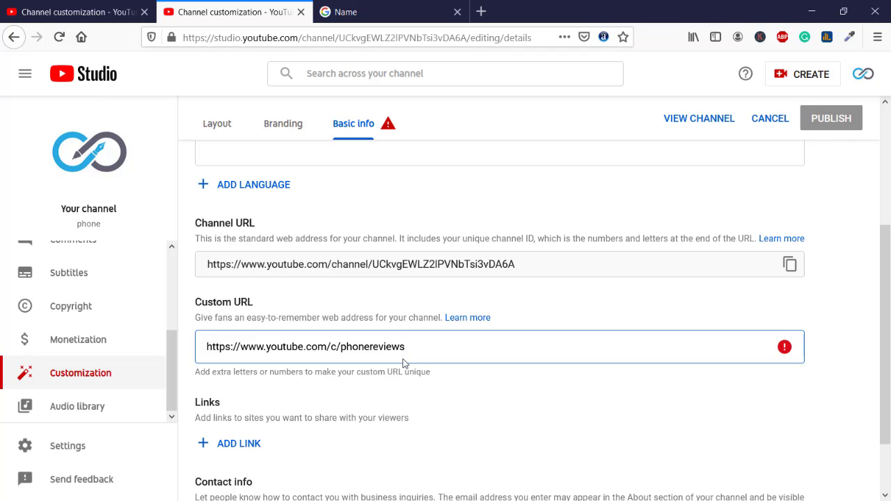
Step: Revise the custom URL to phonereboxreviews until it shows available, then publish it
mouse_move(784, 348)
drag(369, 347, 340, 348)
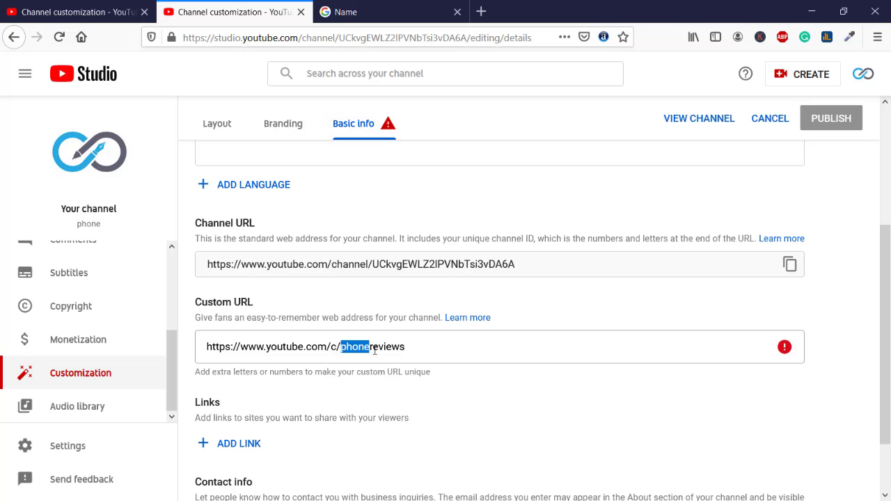
click(371, 347)
drag(411, 347, 371, 348)
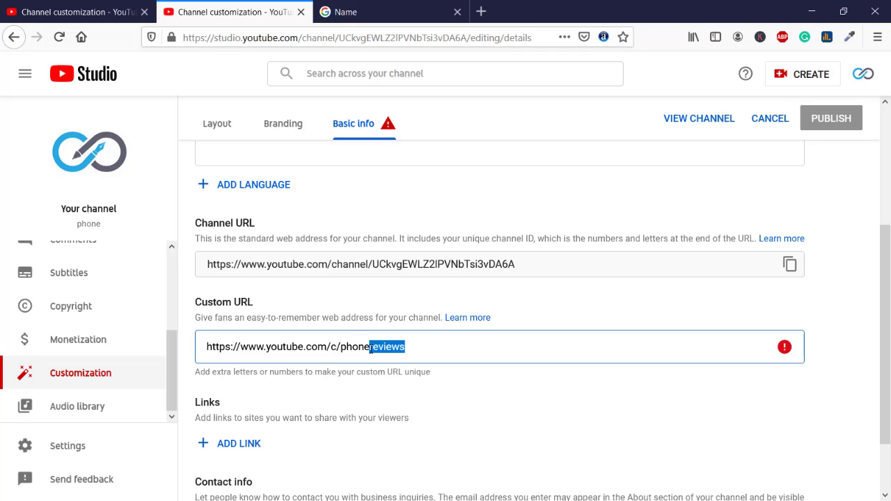
click(419, 351)
key(BackSpace)
key(BackSpace)
key(BackSpace)
key(BackSpace)
key(BackSpace)
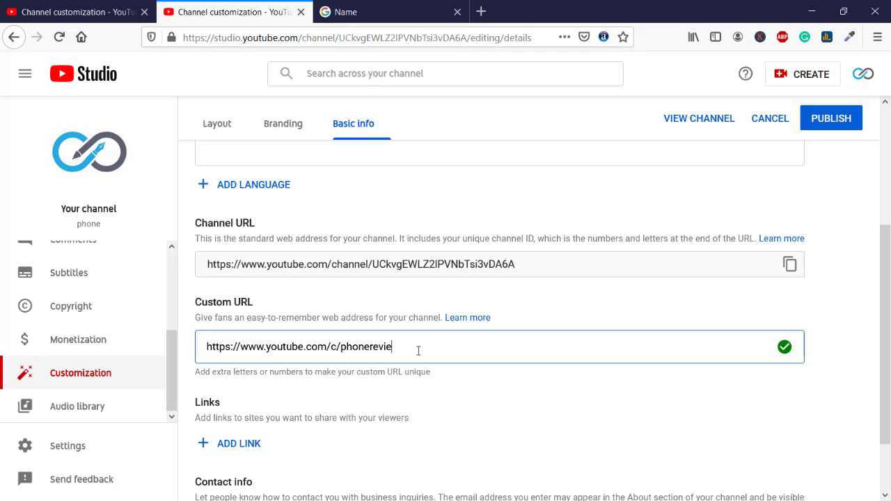
text(B)
key(BackSpace)
text(boxre )
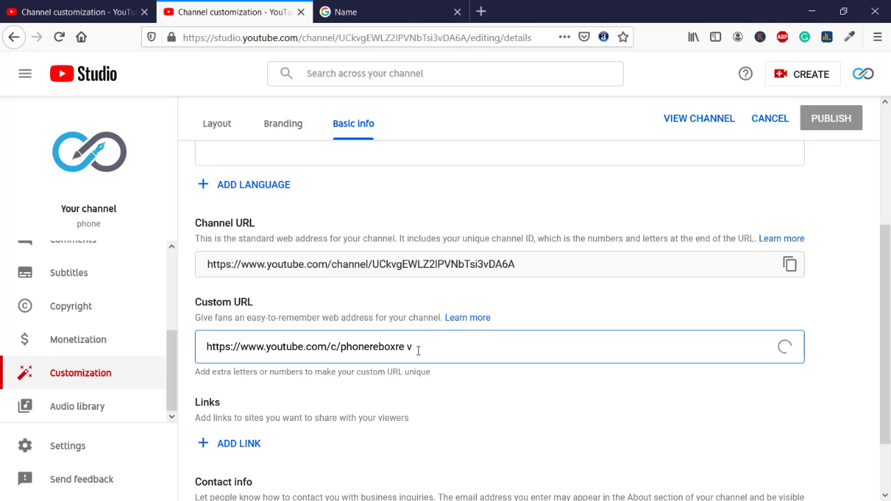
text(views)
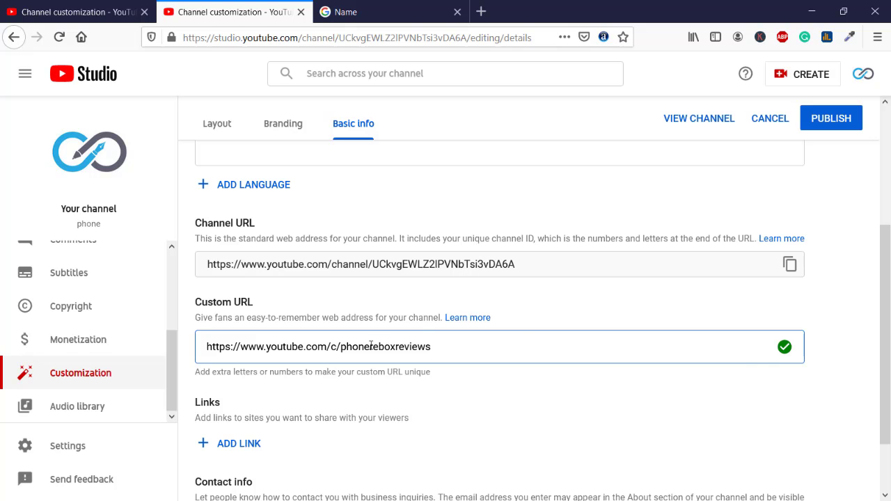
click(843, 122)
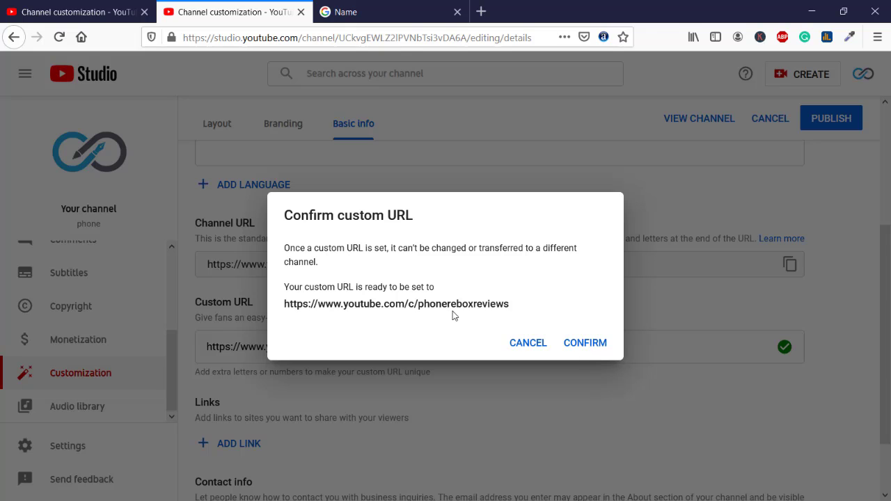
Step: Remove the extra 're' to make phoneboxreviews, then publish and confirm it permanently
click(529, 343)
click(379, 346)
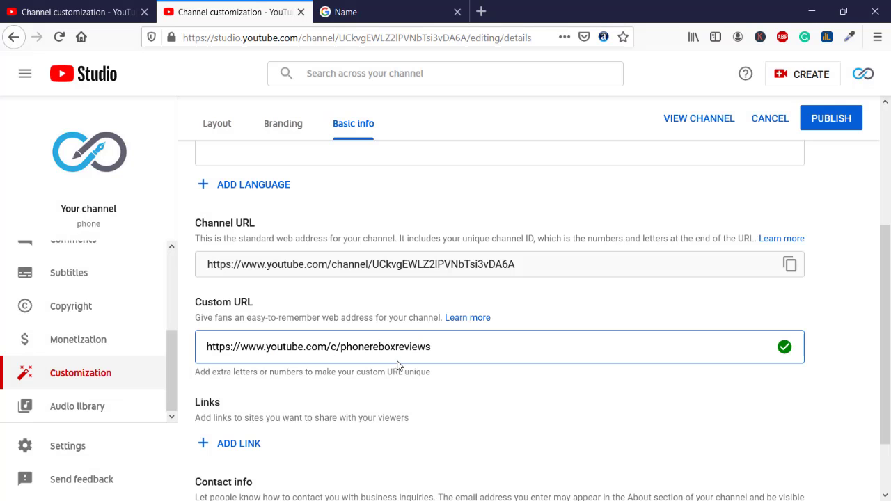
key(BackSpace)
key(BackSpace)
click(828, 117)
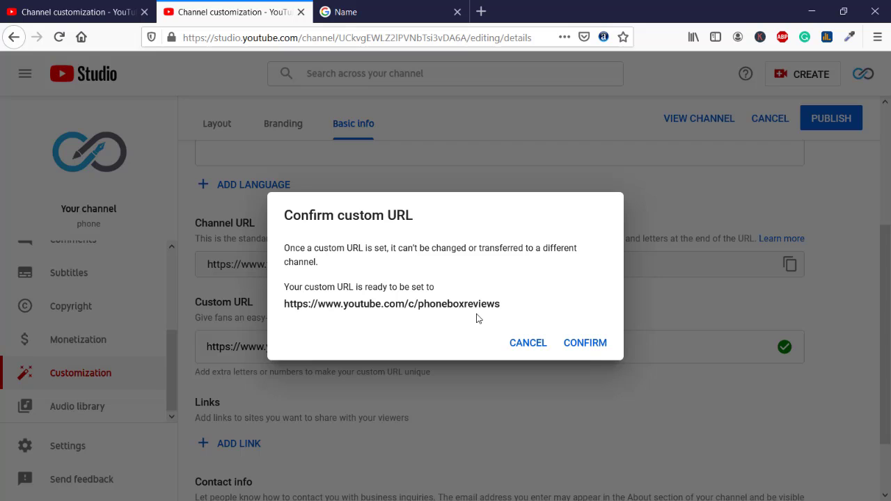
click(583, 343)
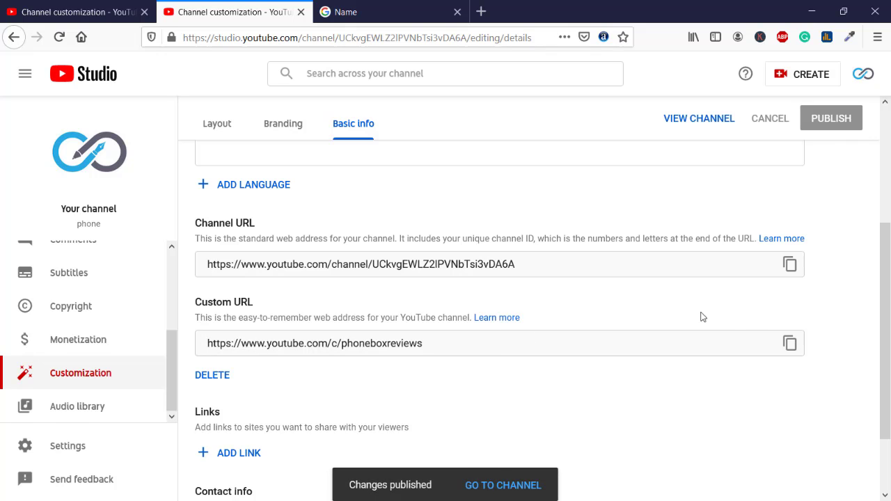
Step: Copy the custom URL and load youtube.com/c/phoneboxreviews in a new tab
click(789, 343)
click(358, 12)
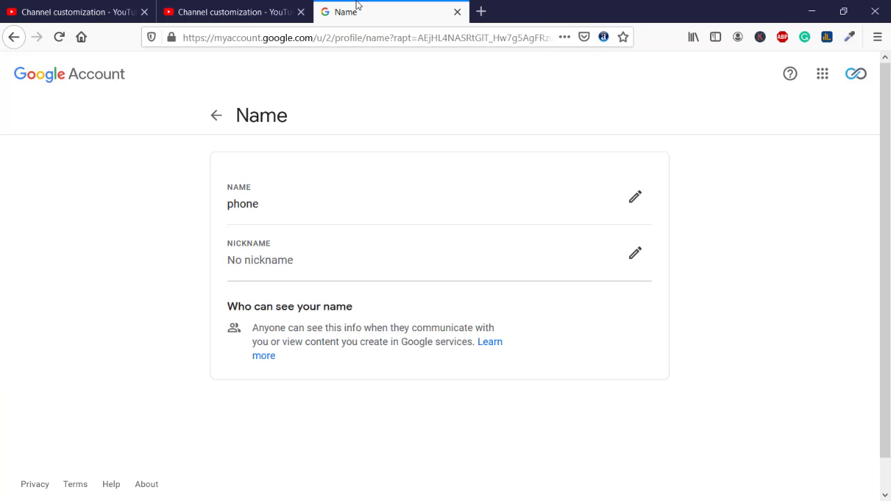
click(282, 38)
click(481, 12)
click(404, 38)
right_click(382, 38)
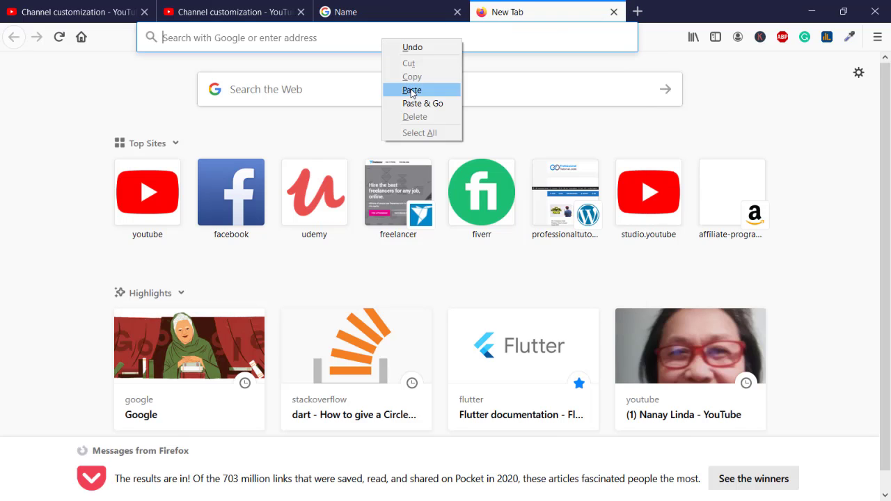
click(408, 89)
key(Return)
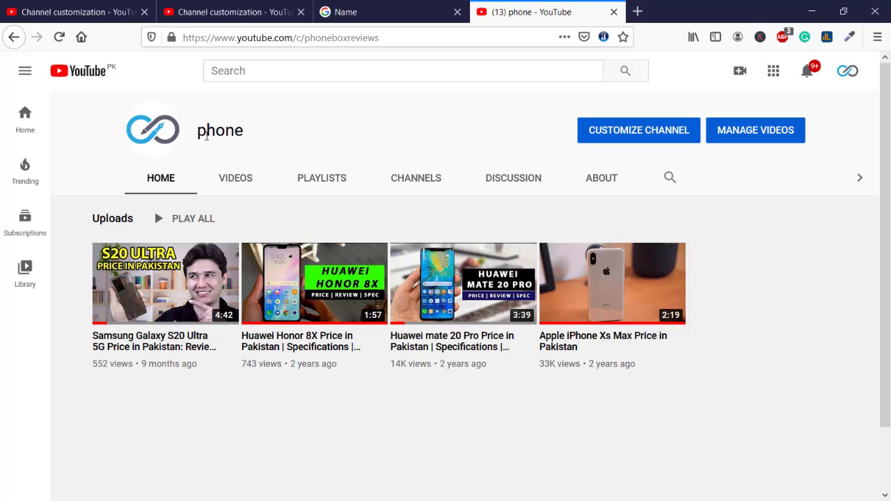
click(214, 133)
Step: Change the Google Account first name from 'phone' back to 'My Phone Reviews', save, and reload the channel page
click(343, 12)
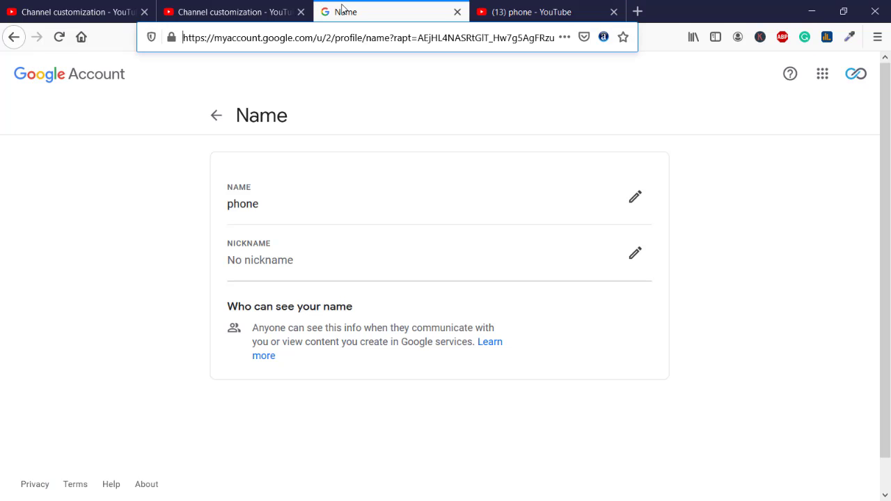
click(643, 201)
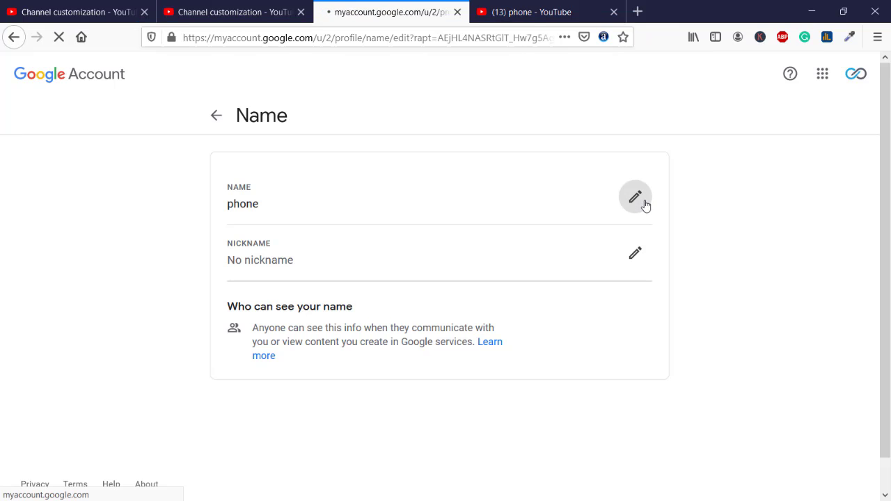
double_click(277, 203)
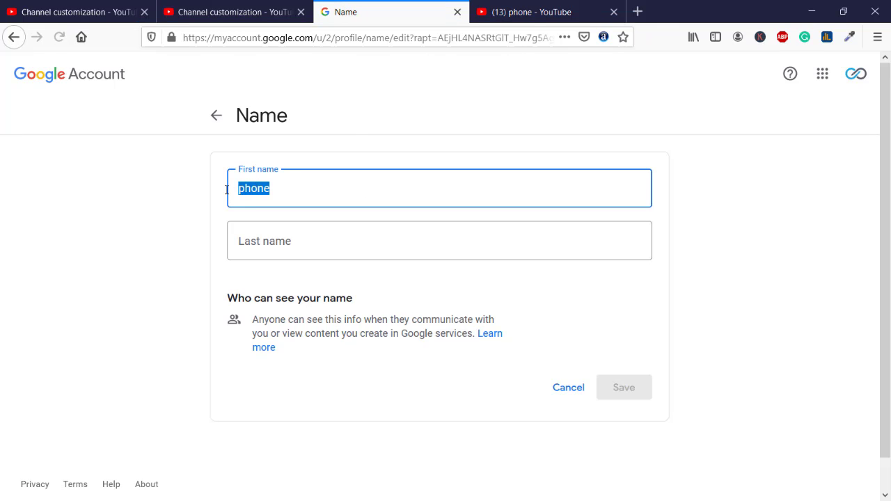
text(My Phone Reviews)
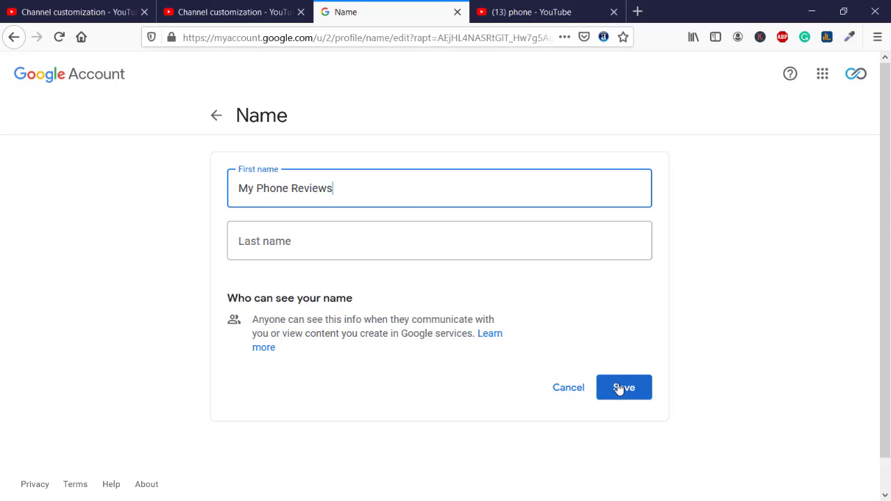
click(623, 387)
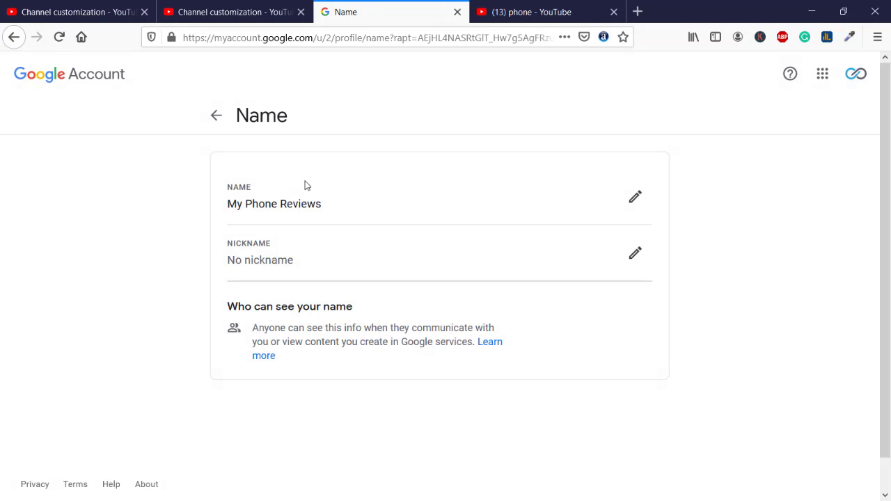
click(565, 8)
click(59, 38)
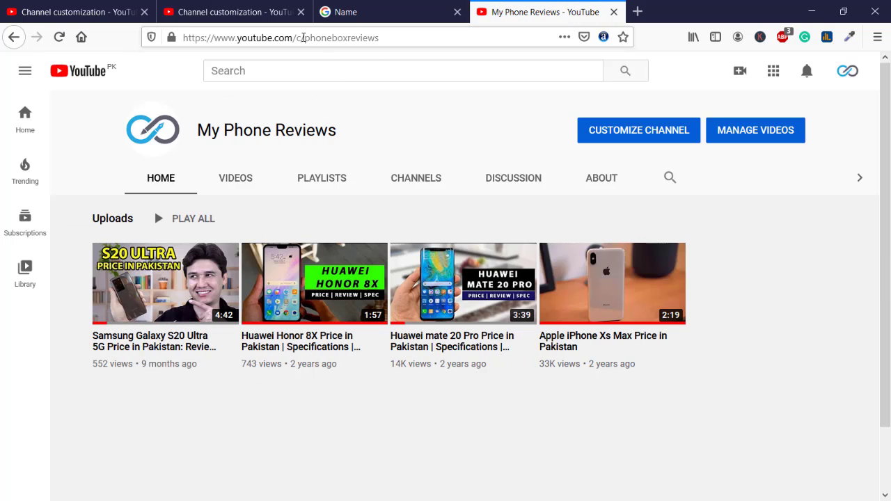
Step: Highlight the custom 'phoneboxreviews' part of the channel address to confirm it, then close the address suggestions
drag(304, 37, 344, 38)
click(343, 39)
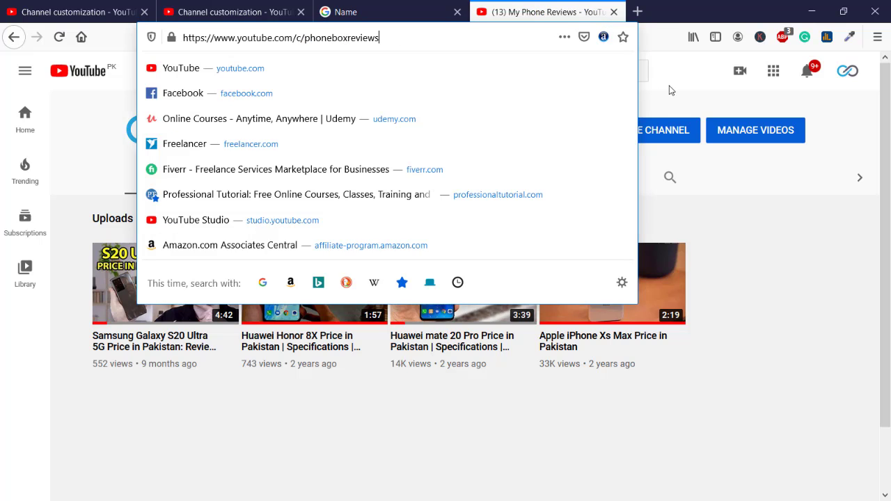
click(655, 91)
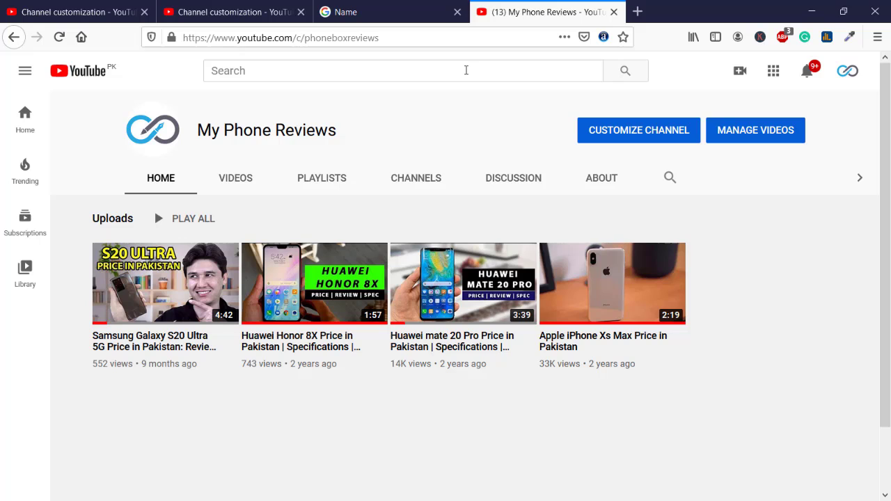